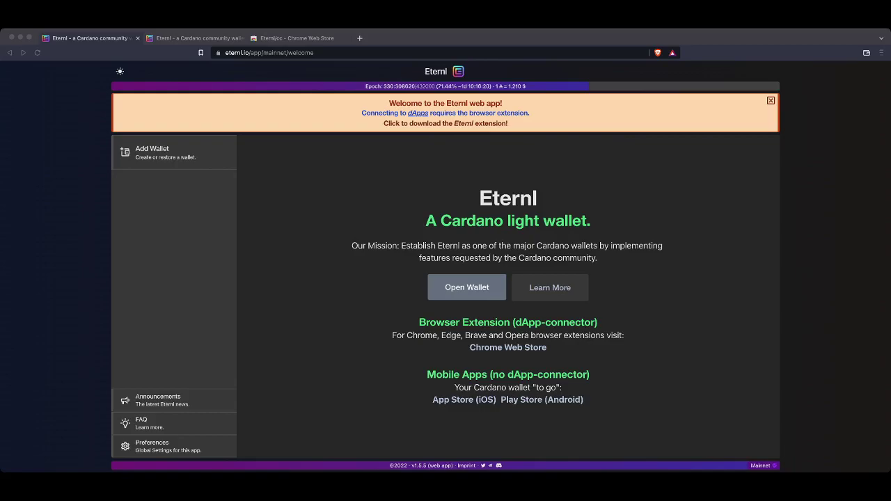
{"action": "key", "text": "super+Tab"}
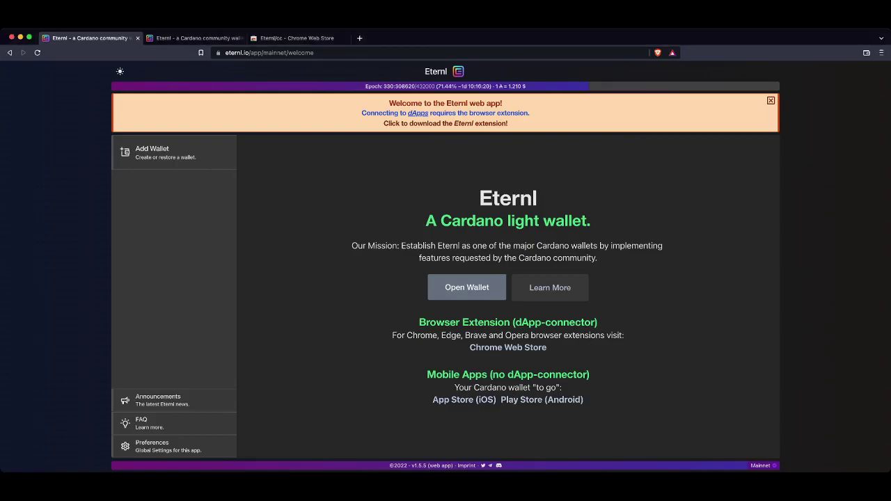
{"action": "key", "text": "super+Tab"}
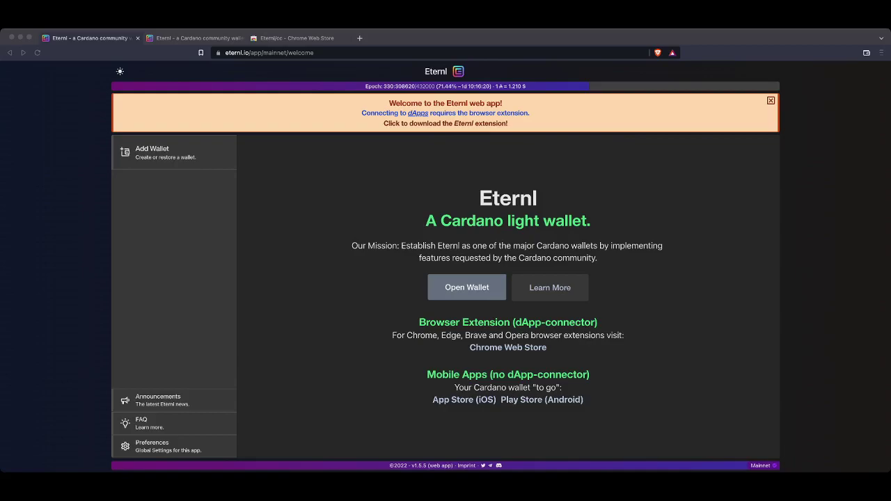
{"action": "key", "text": "super+Tab"}
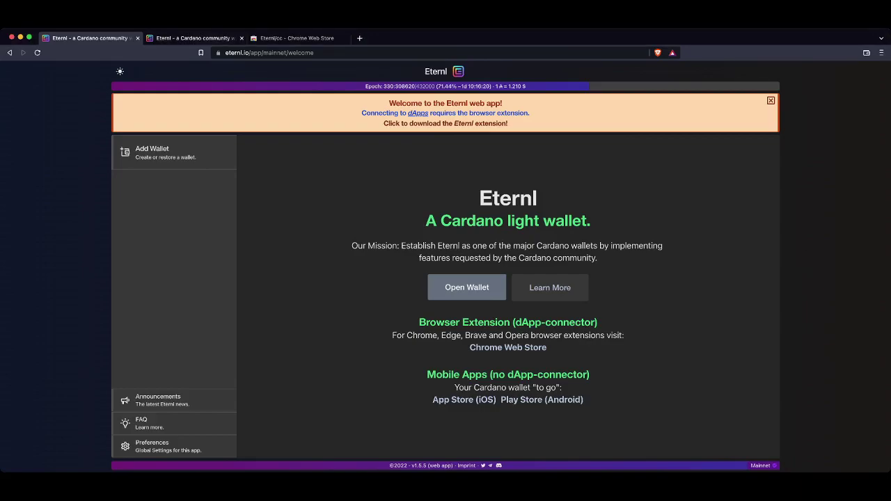
Step: Look at the old ccvault.io site, then close it and return to the eternl.io web app
{"action": "key", "text": "ctrl+Tab"}
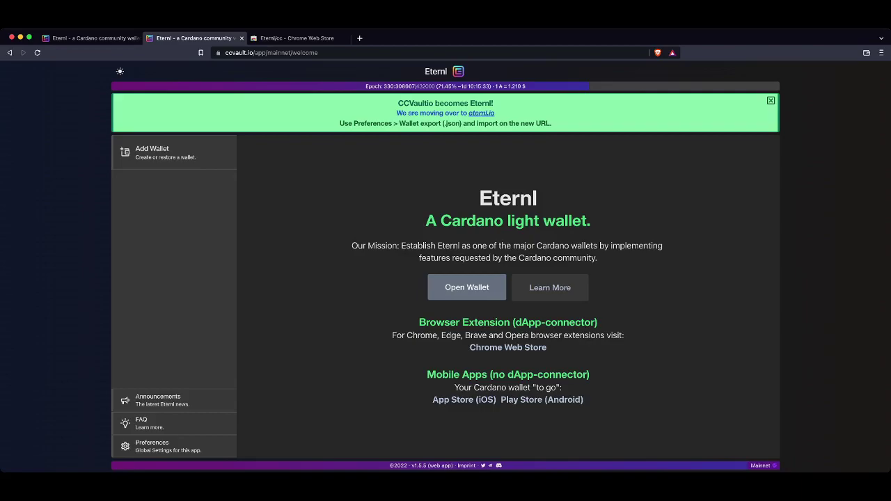
{"action": "key", "text": "ctrl+w"}
{"action": "key", "text": "ctrl+shift+Tab"}
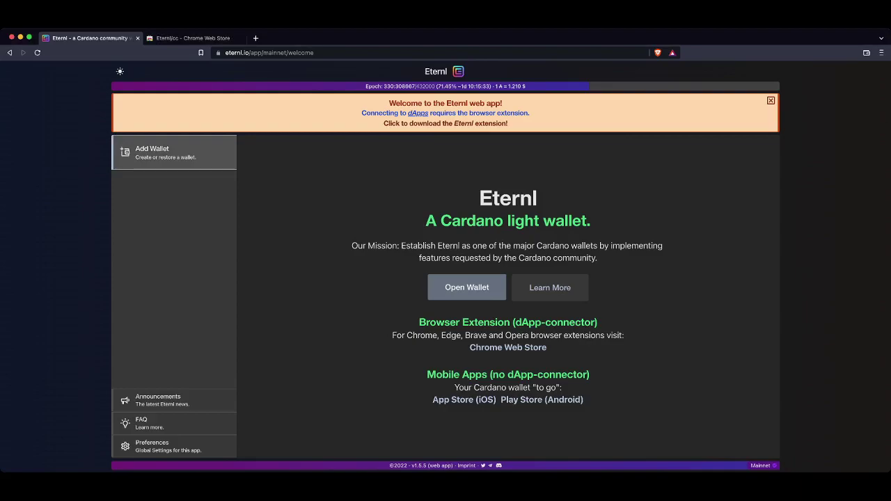
Step: Start creating a new Cardano wallet and name it "Example 1"
{"action": "left_click", "coordinate": [175, 152]}
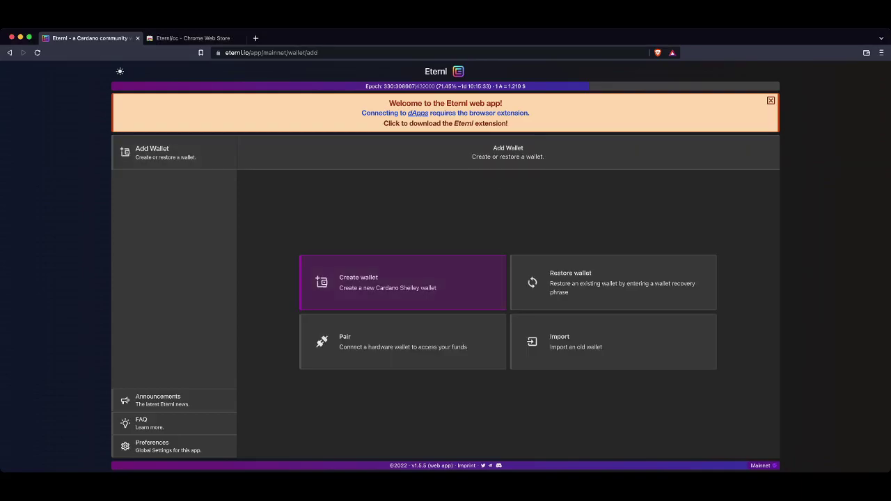
{"action": "left_click", "coordinate": [403, 282]}
{"action": "left_click", "coordinate": [286, 240]}
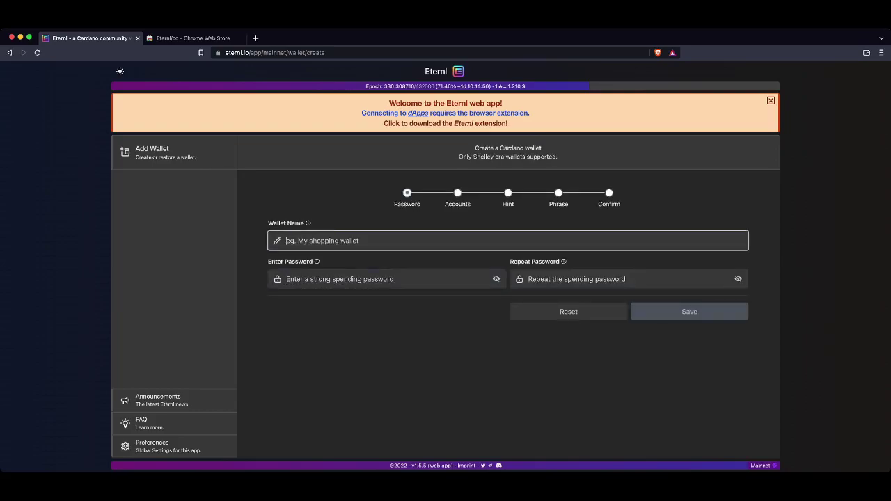
{"action": "left_click", "coordinate": [387, 278]}
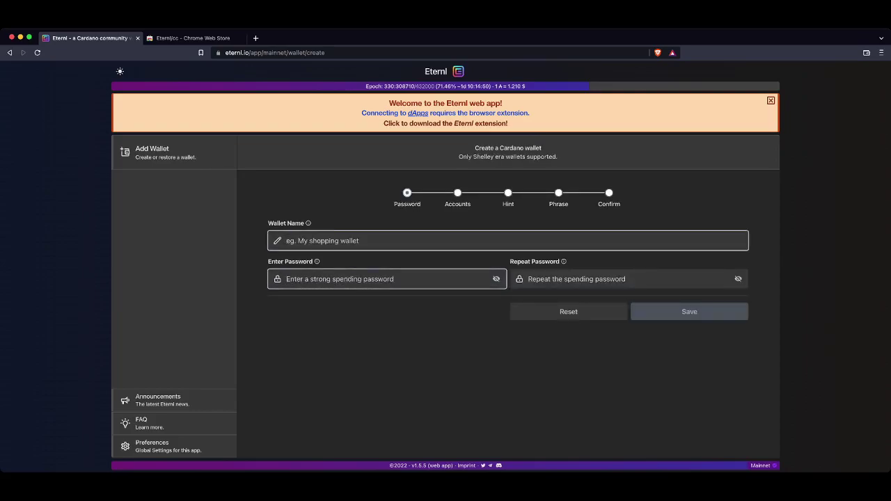
{"action": "left_click", "coordinate": [286, 240]}
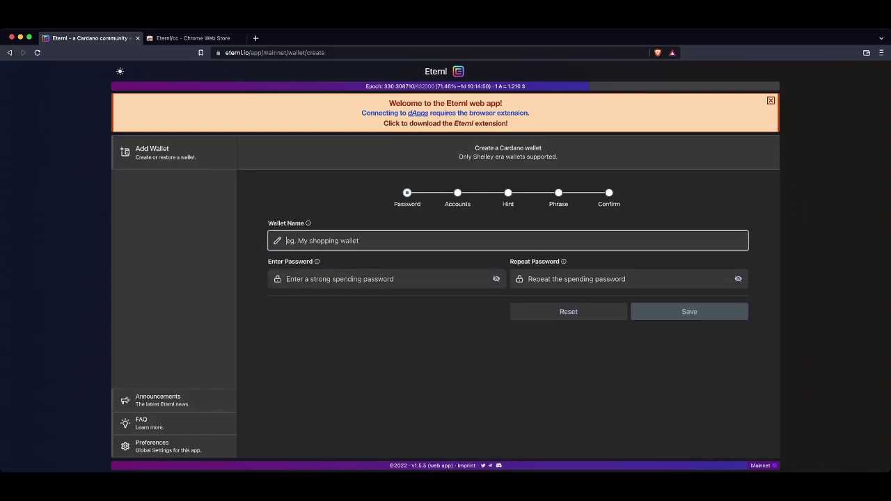
{"action": "type", "text": "Example 1"}
Step: Enter a spending password of at least 12 characters for the new wallet and repeat it for confirmation
{"action": "left_click", "coordinate": [387, 278]}
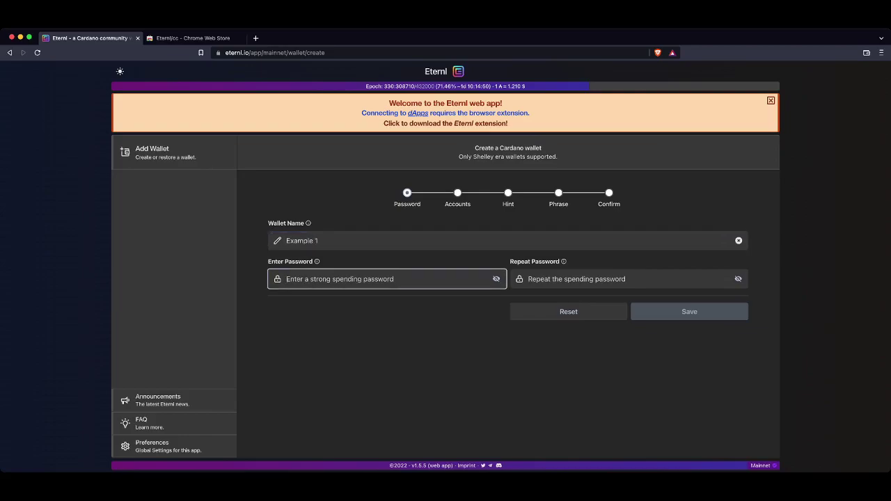
{"action": "type", "text": "••"}
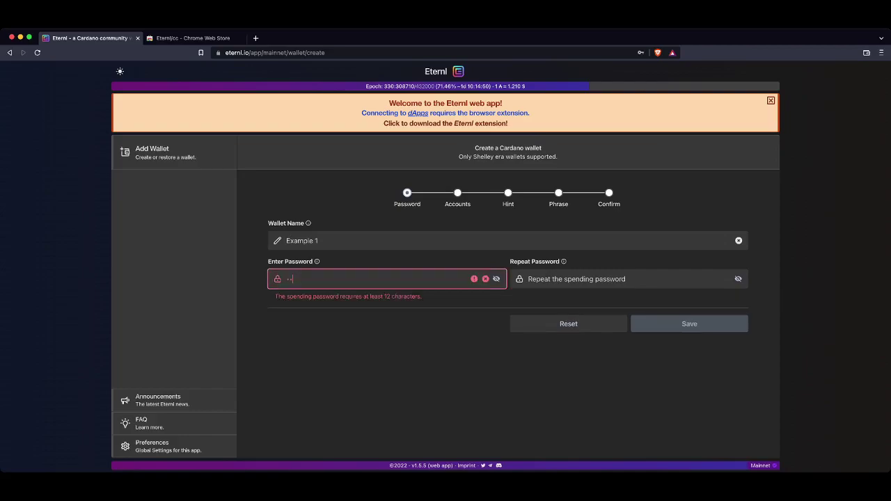
{"action": "type", "text": "••••••••••"}
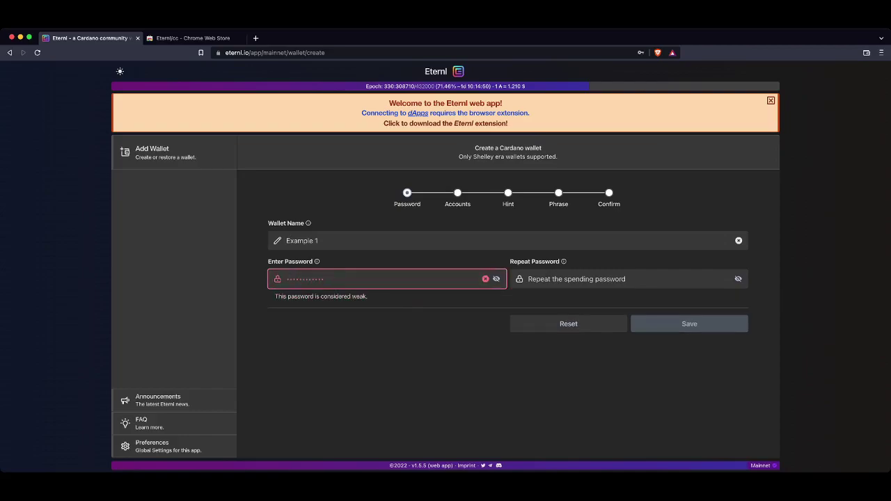
{"action": "left_click", "coordinate": [531, 279]}
{"action": "type", "text": "••••••••••••"}
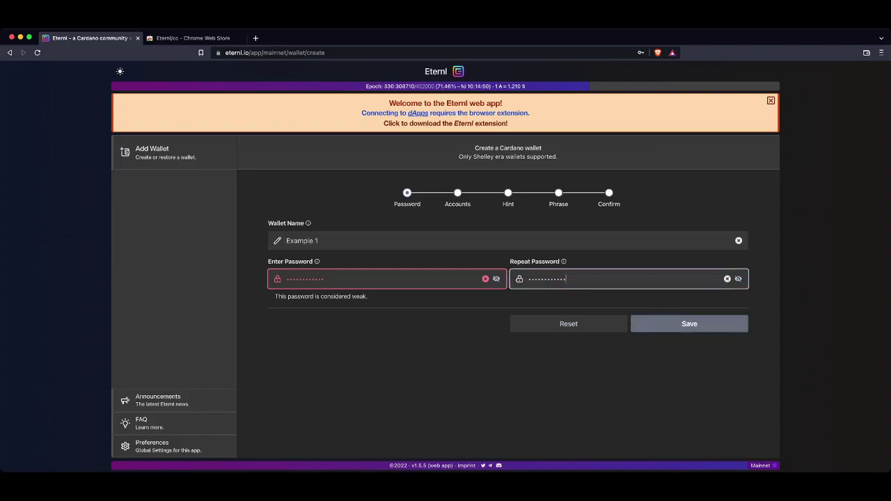
{"action": "key", "text": "super+Tab"}
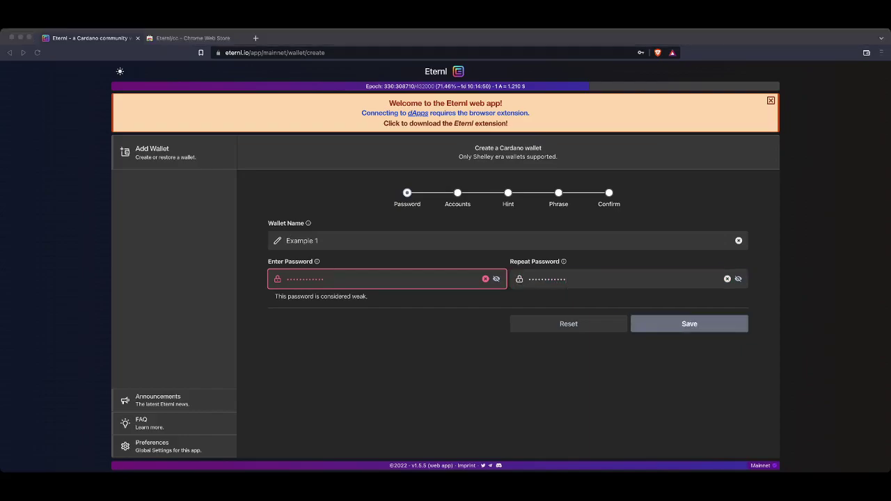
{"action": "key", "text": "super+Tab"}
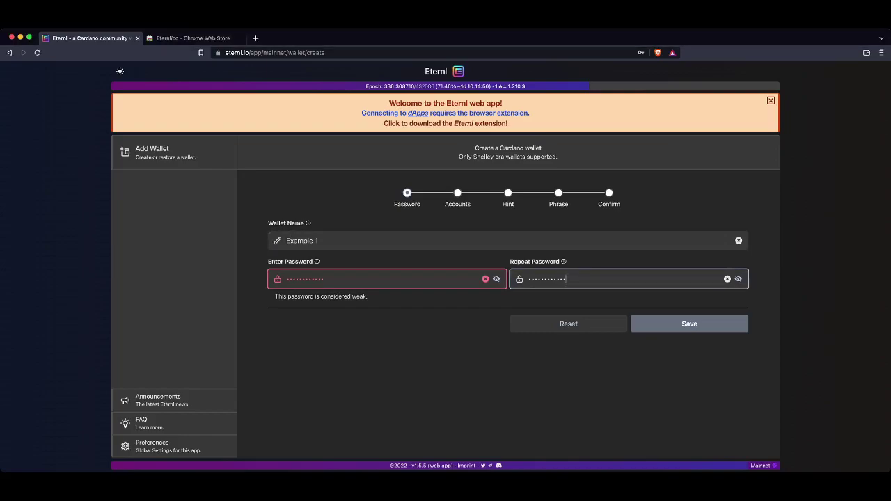
{"action": "left_click_drag", "start_coordinate": [291, 296], "coordinate": [356, 296]}
{"action": "left_click", "coordinate": [355, 296]}
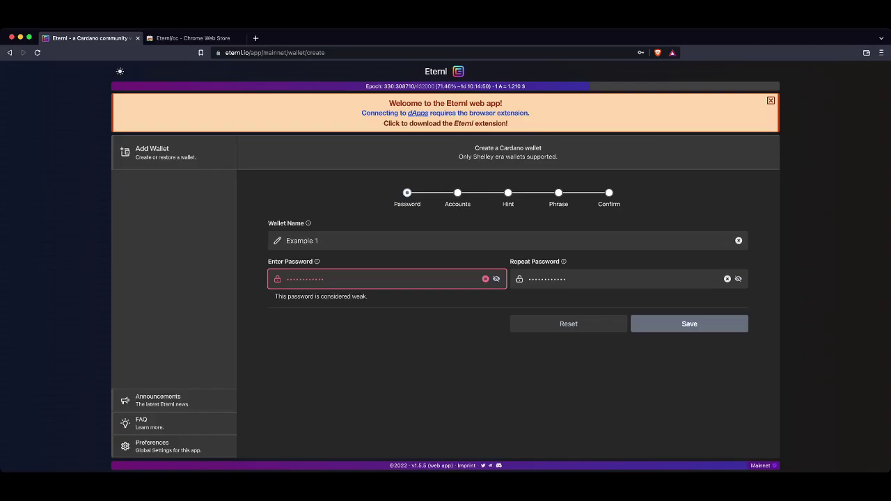
Step: Save the wallet with one account and confirm that nobody can see the screen before the recovery phrase is shown
{"action": "left_click", "coordinate": [689, 323]}
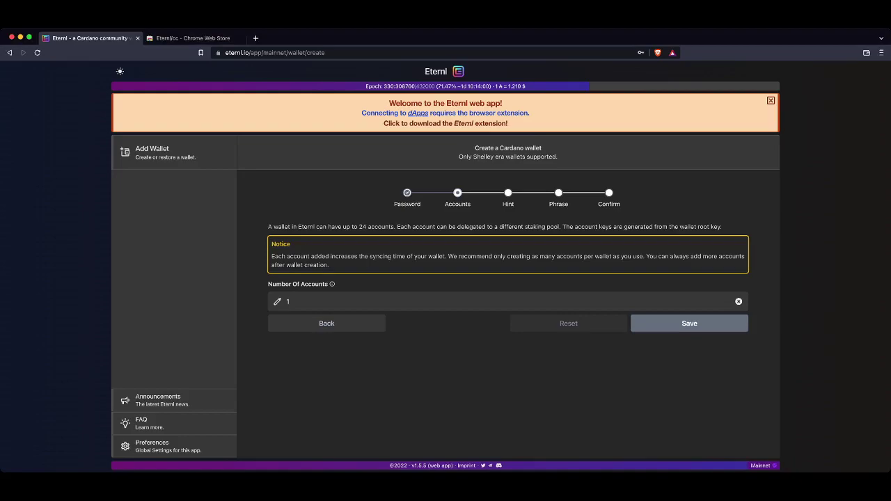
{"action": "key", "text": "Return"}
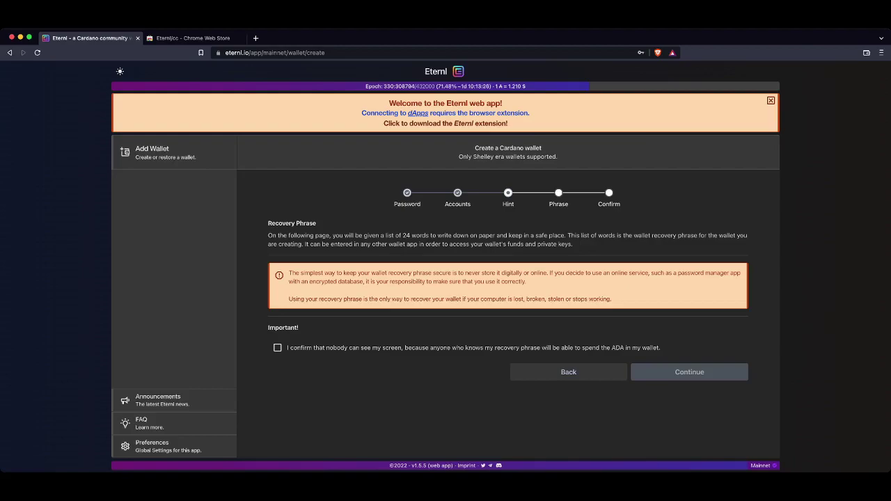
{"action": "left_click", "coordinate": [277, 347]}
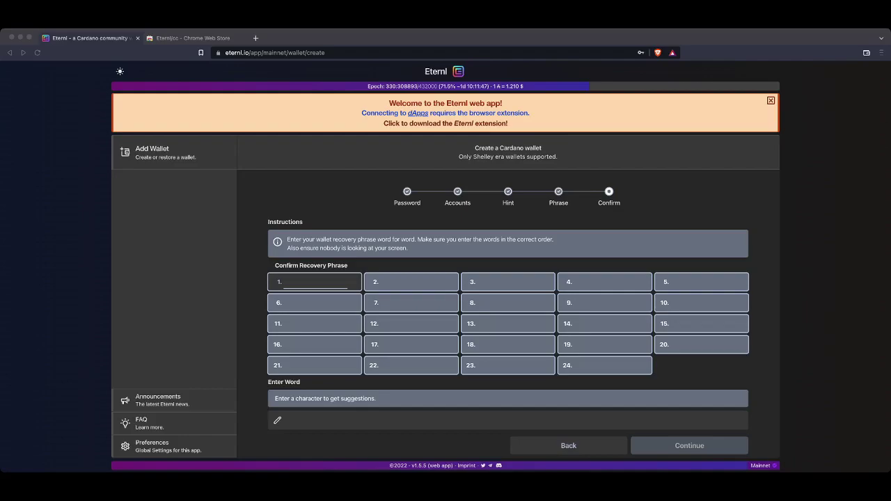
Step: Enter the wallet's recovery phrase words in order to confirm it and finish creating the wallet
{"action": "left_click", "coordinate": [286, 420]}
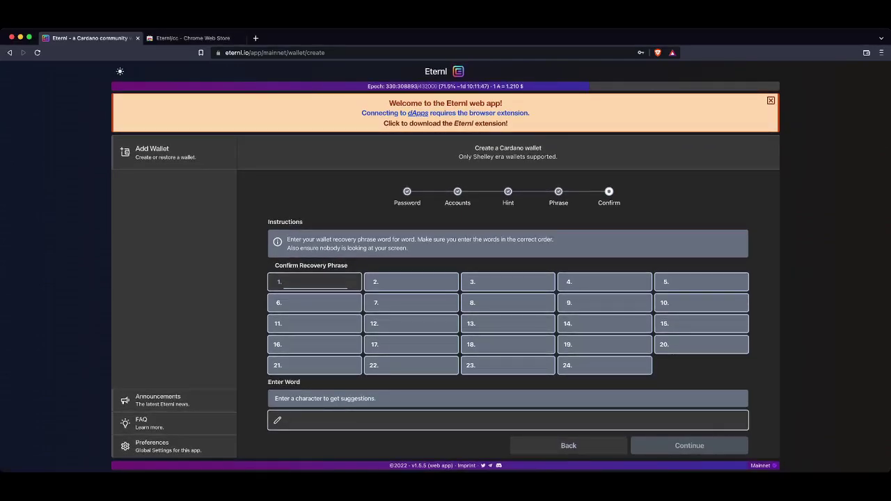
{"action": "key", "text": "super+Tab"}
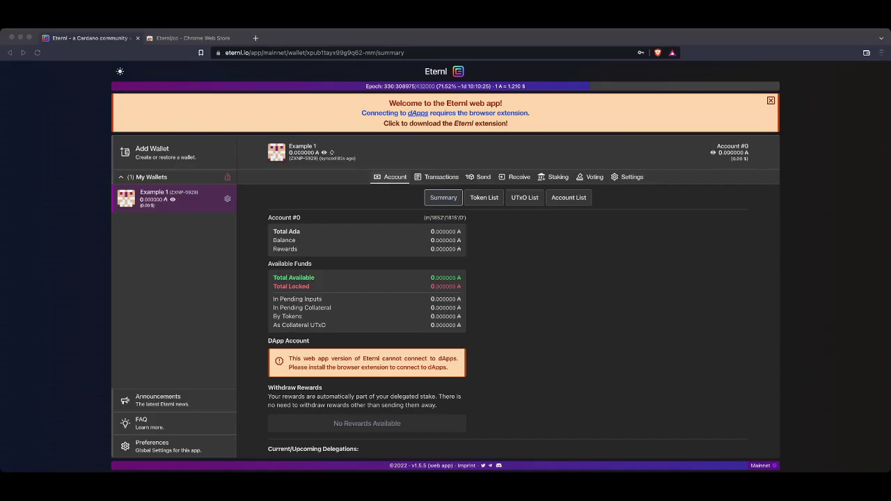
{"action": "key", "text": "super+Tab"}
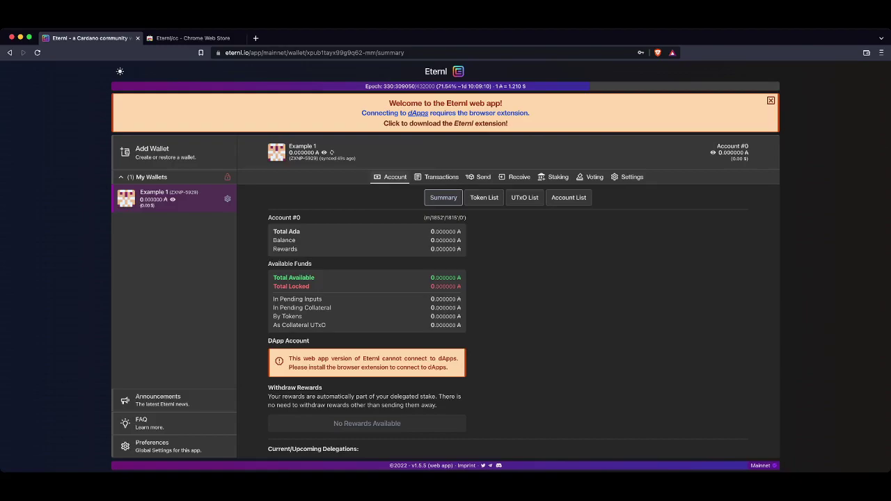
Step: Review the Example 1 wallet's delegations and rewards history, and its transactions, send, receive, staking and settings pages
{"action": "scroll", "coordinate": [508, 320], "scroll_direction": "down", "scroll_amount": 5}
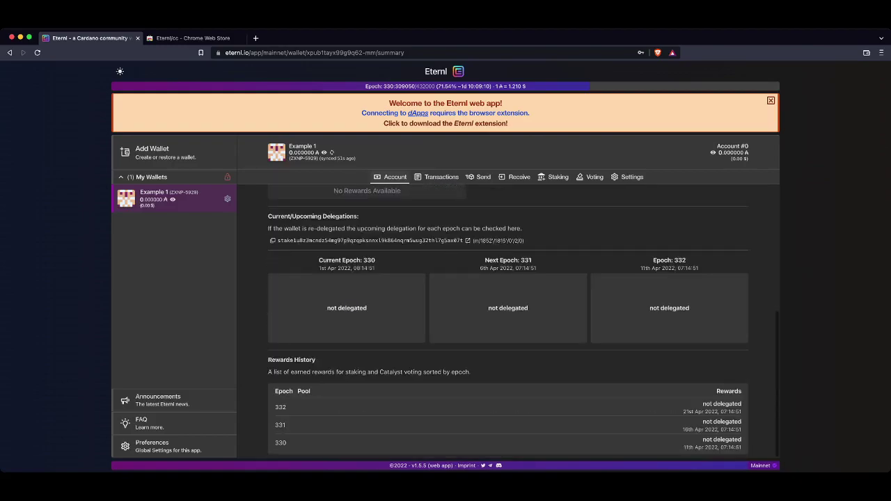
{"action": "scroll", "coordinate": [509, 320], "scroll_direction": "up", "scroll_amount": 5}
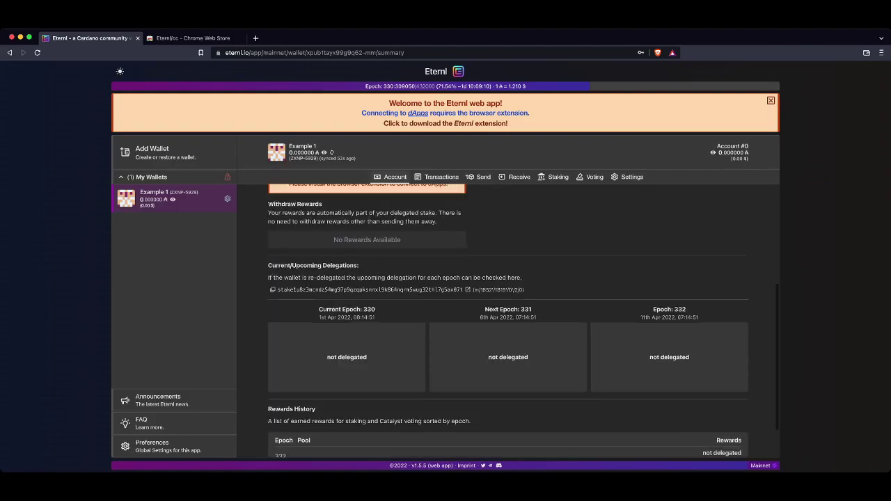
{"action": "left_click", "coordinate": [438, 177]}
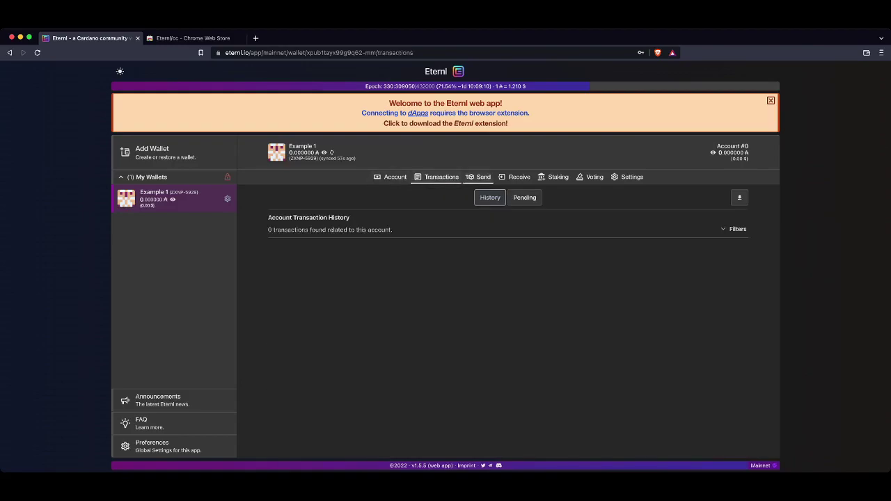
{"action": "left_click", "coordinate": [479, 176]}
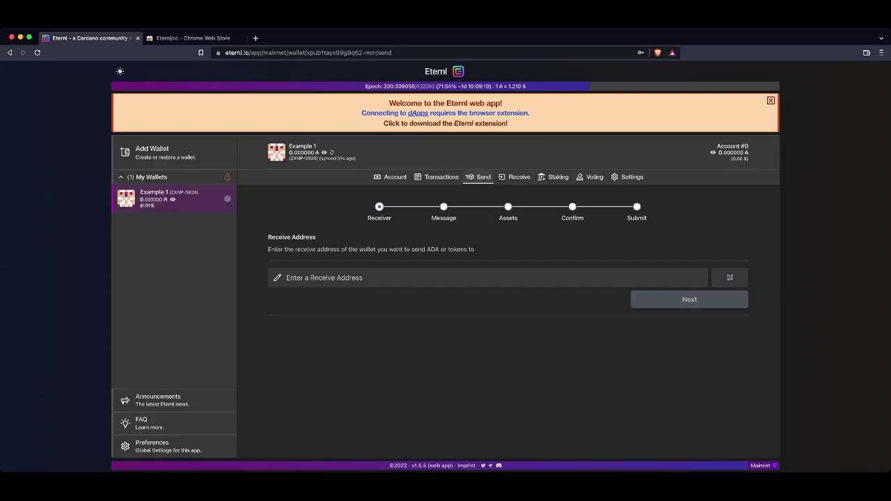
{"action": "left_click", "coordinate": [515, 177]}
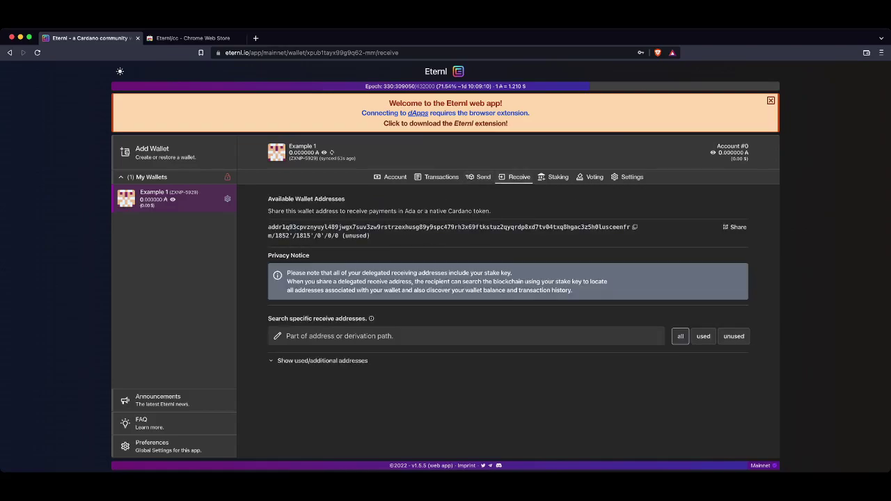
{"action": "left_click", "coordinate": [554, 177]}
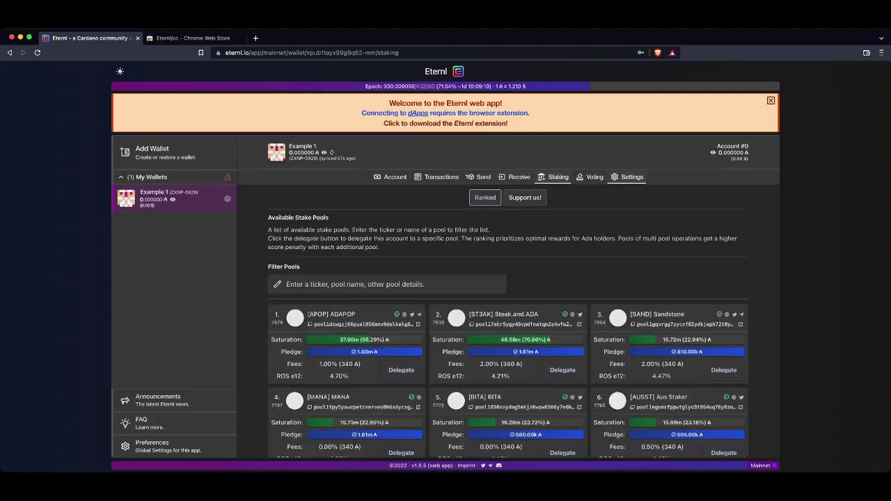
{"action": "left_click", "coordinate": [627, 176]}
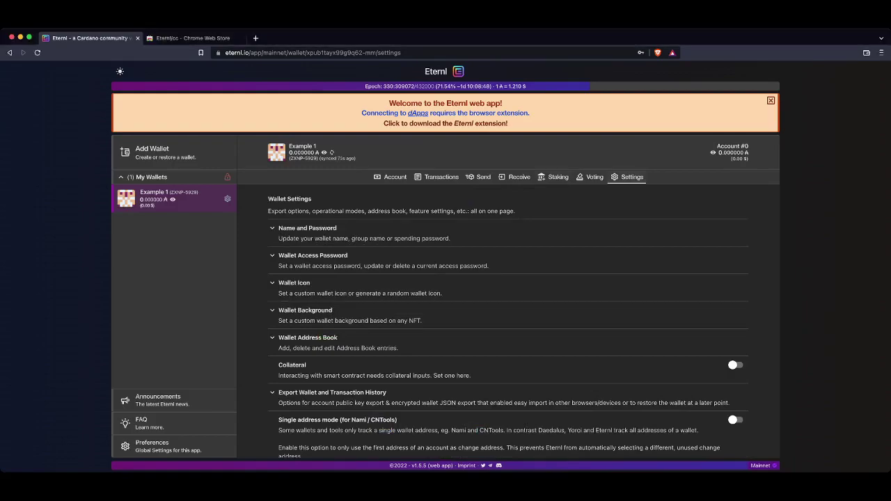
Step: Check the account's token list and return to the account summary
{"action": "left_click", "coordinate": [390, 177]}
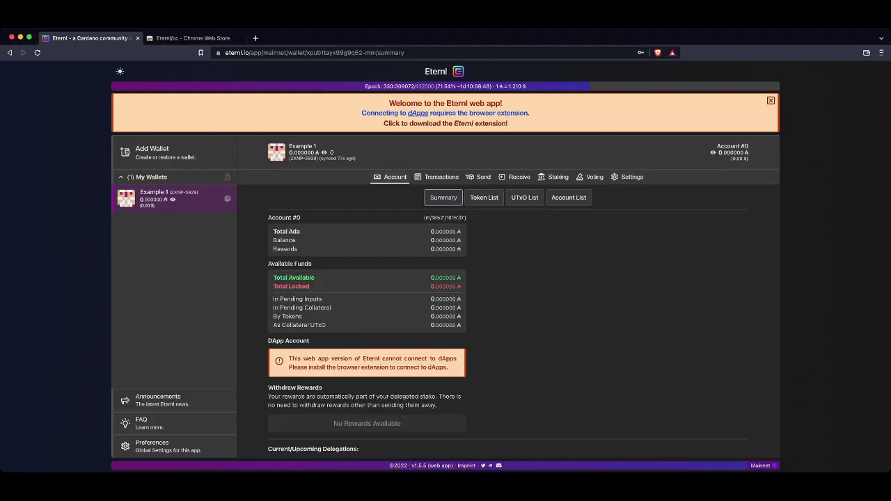
{"action": "left_click", "coordinate": [484, 197]}
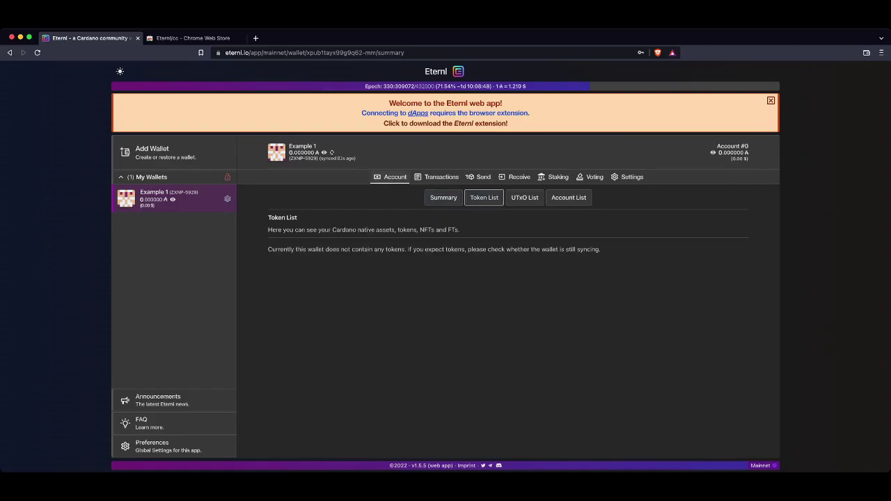
{"action": "left_click", "coordinate": [443, 197]}
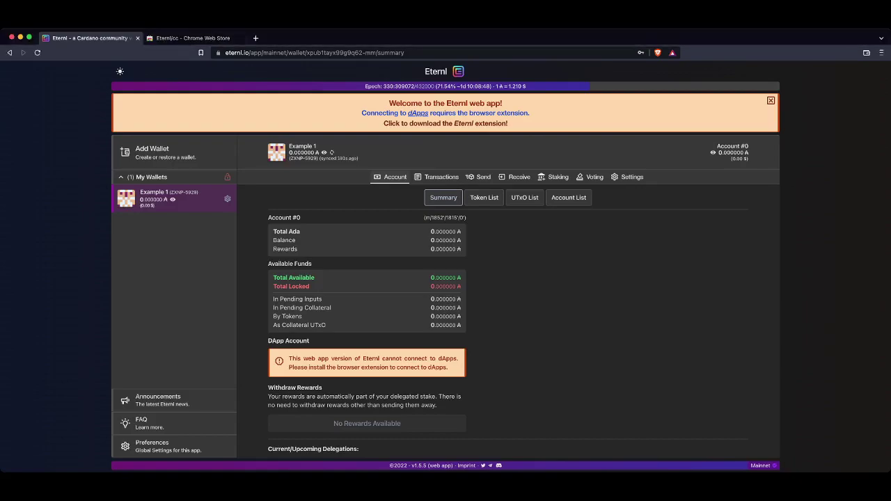
Step: Close the Eternl web app and add the Eternl/cc extension to Brave from the Chrome Web Store
{"action": "left_click", "coordinate": [193, 38]}
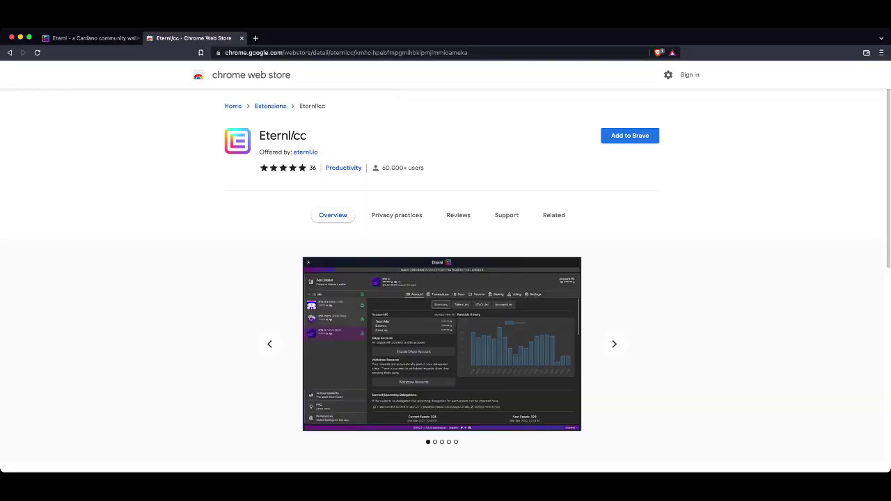
{"action": "left_click", "coordinate": [90, 38]}
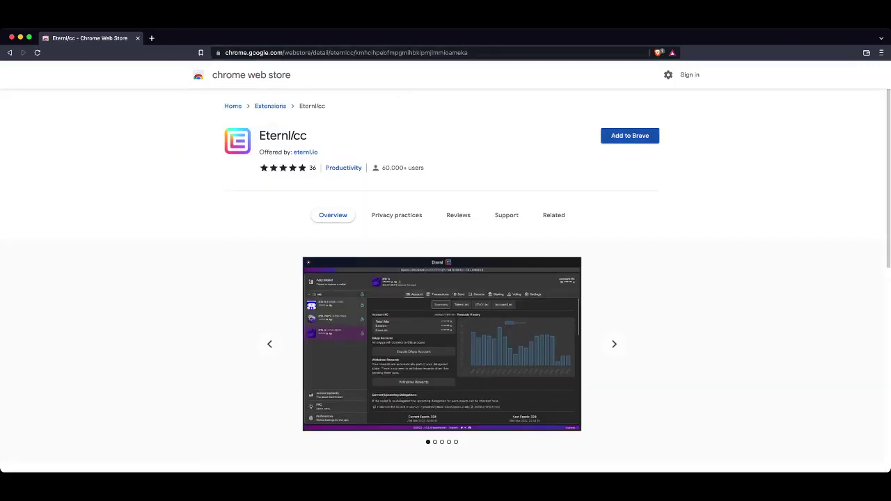
{"action": "left_click", "coordinate": [630, 135]}
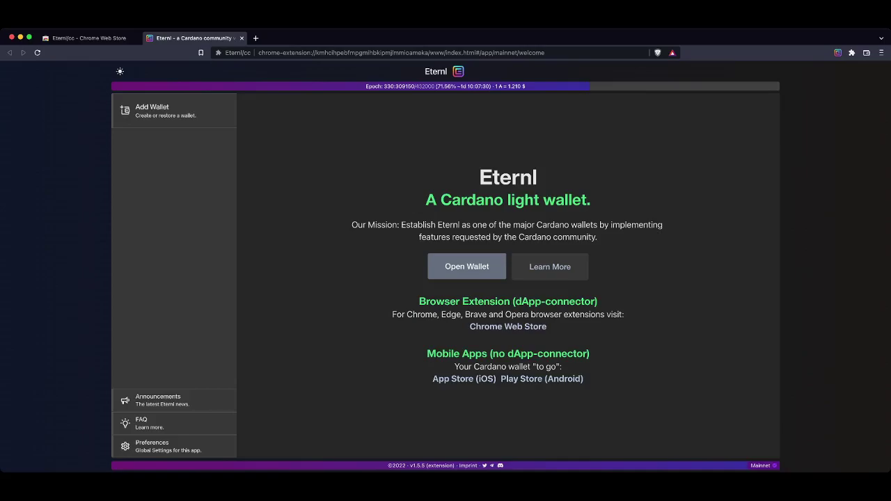
Step: Compare the wallet lists and Add Wallet pages of the Eternl web app and the Eternl browser extension
{"action": "left_click", "coordinate": [89, 37]}
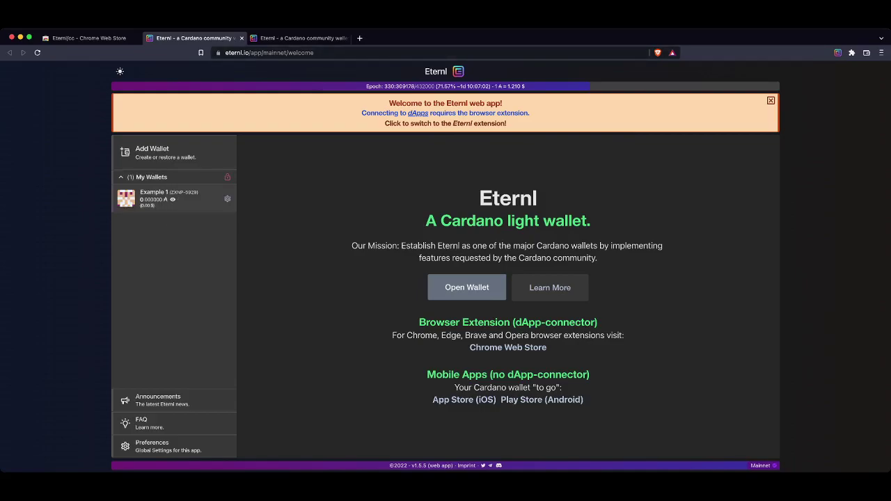
{"action": "key", "text": "ctrl+Tab"}
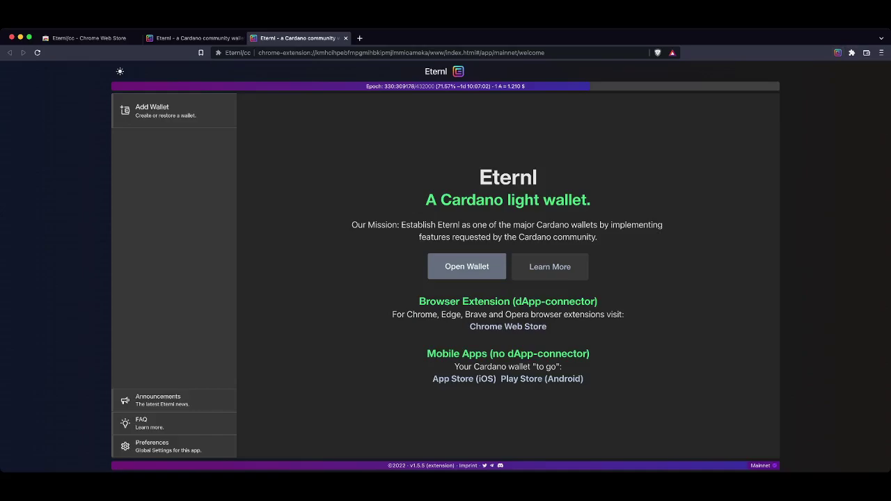
{"action": "key", "text": "ctrl+shift+Tab"}
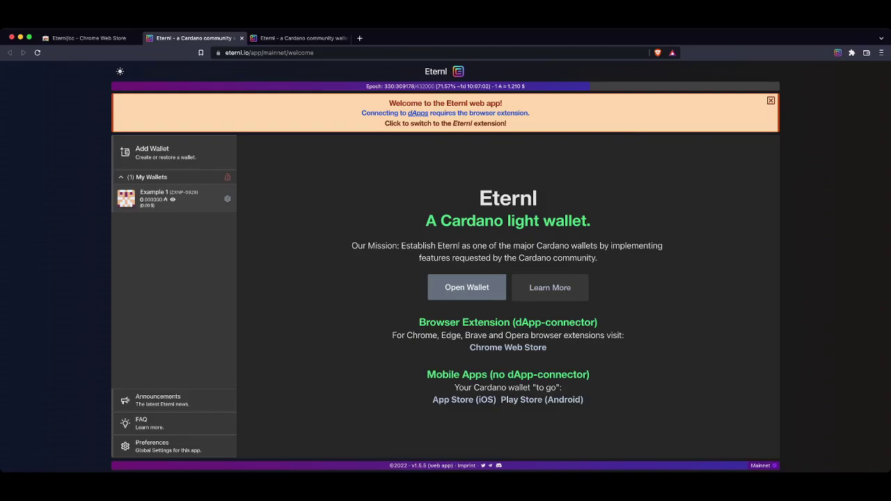
{"action": "left_click", "coordinate": [299, 37]}
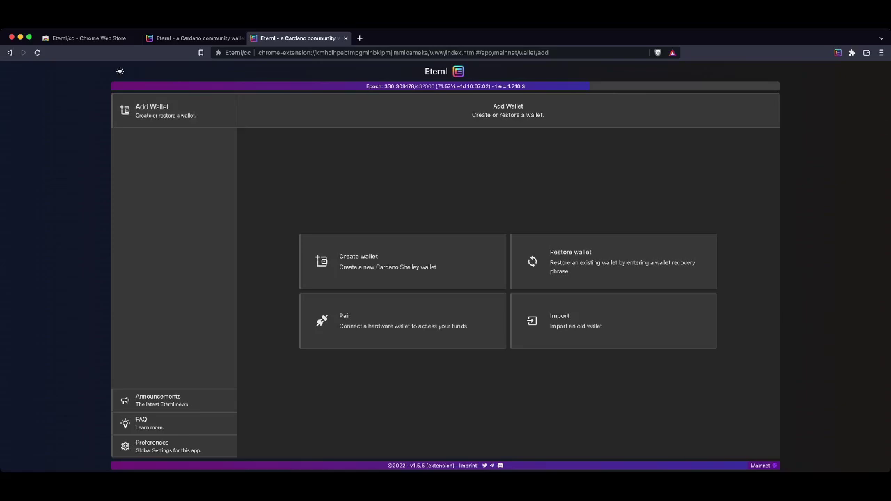
{"action": "key", "text": "ctrl+shift+Tab"}
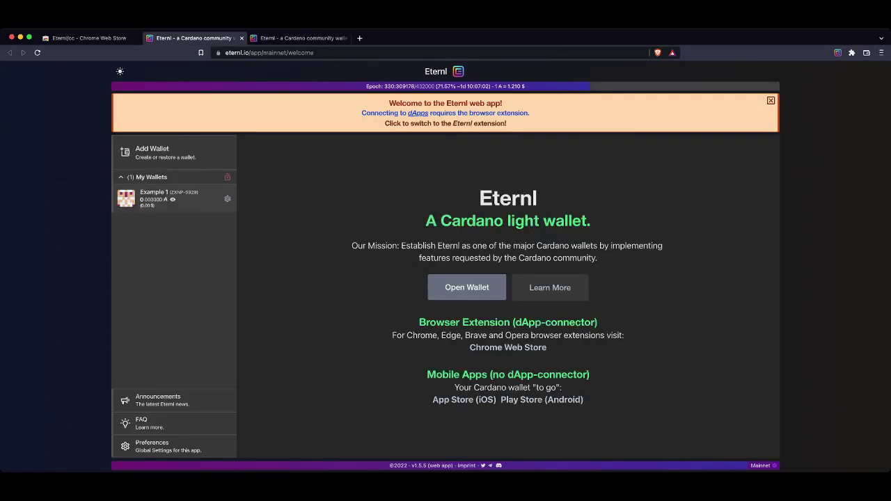
{"action": "key", "text": "ctrl+Tab"}
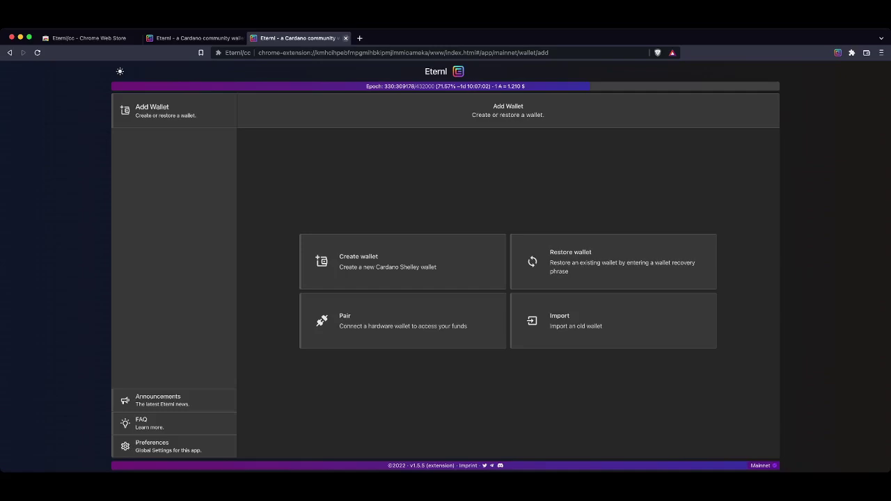
{"action": "left_click", "coordinate": [347, 37]}
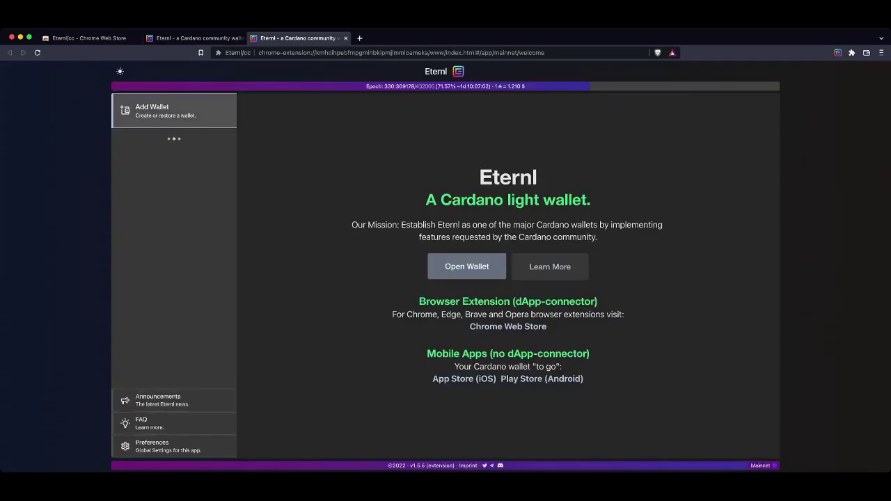
Step: Start restoring a wallet in the Eternl extension with the 24 words type and proceed to the recovery phrase entry
{"action": "left_click", "coordinate": [173, 110]}
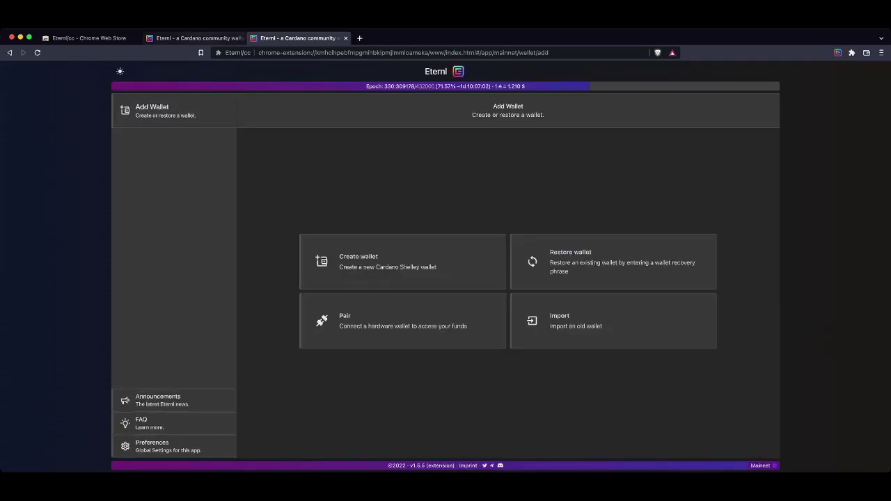
{"action": "left_click", "coordinate": [612, 262]}
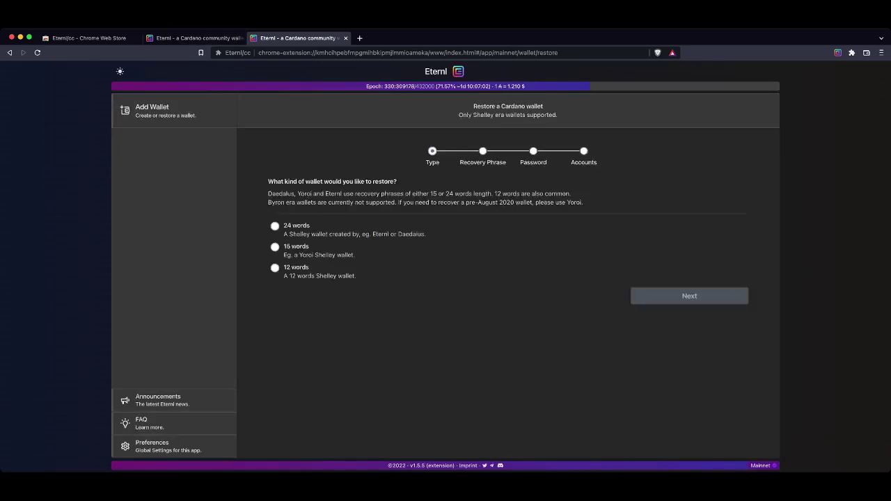
{"action": "left_click", "coordinate": [275, 227]}
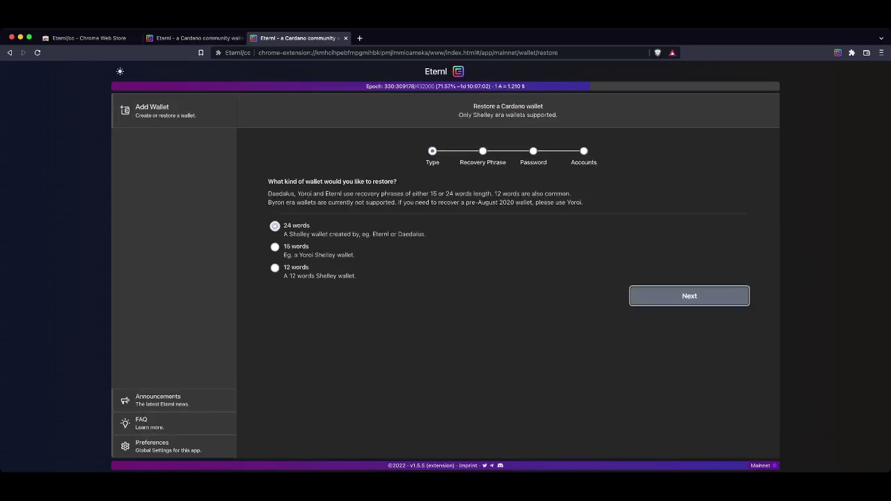
{"action": "left_click", "coordinate": [689, 296]}
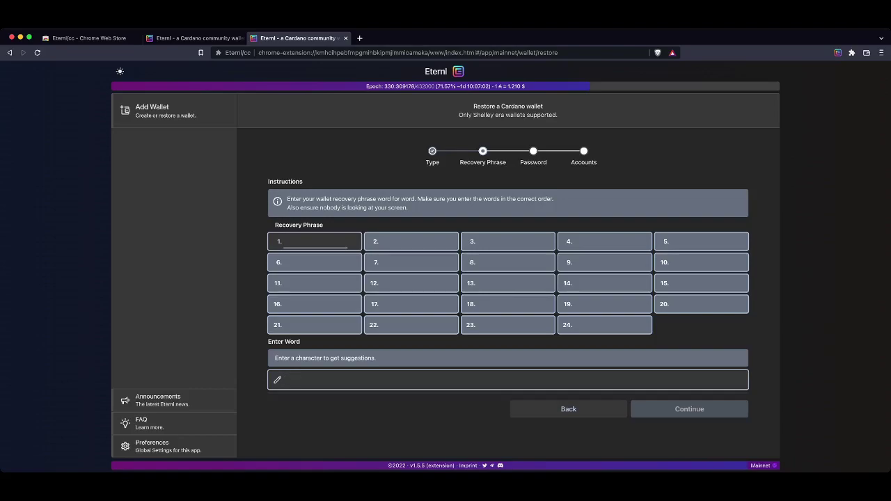
Step: Open jpg.store in a new tab and choose Eternl as the wallet to connect
{"action": "key", "text": "super+t"}
{"action": "type", "text": "jpg"}
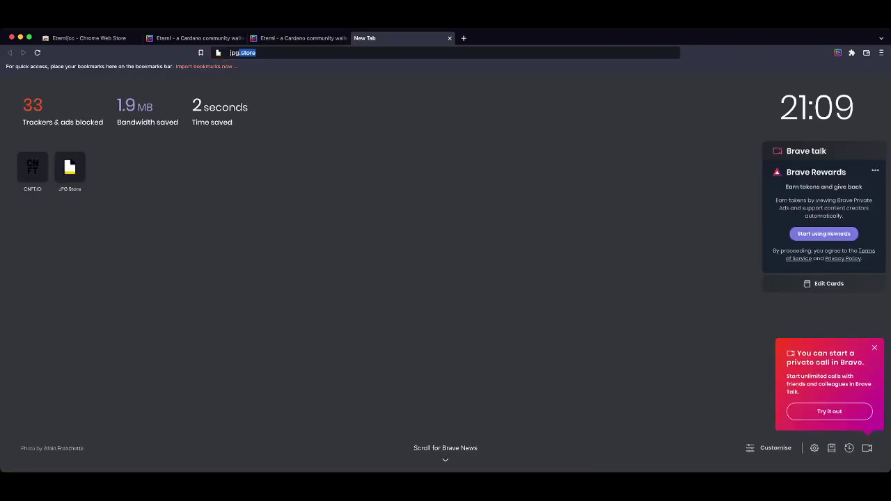
{"action": "type", "text": ".stor"}
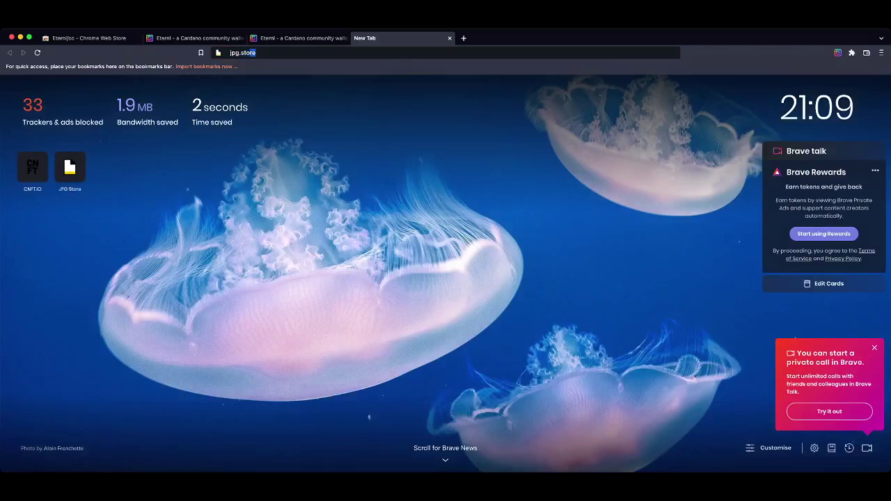
{"action": "type", "text": "e"}
{"action": "key", "text": "Return"}
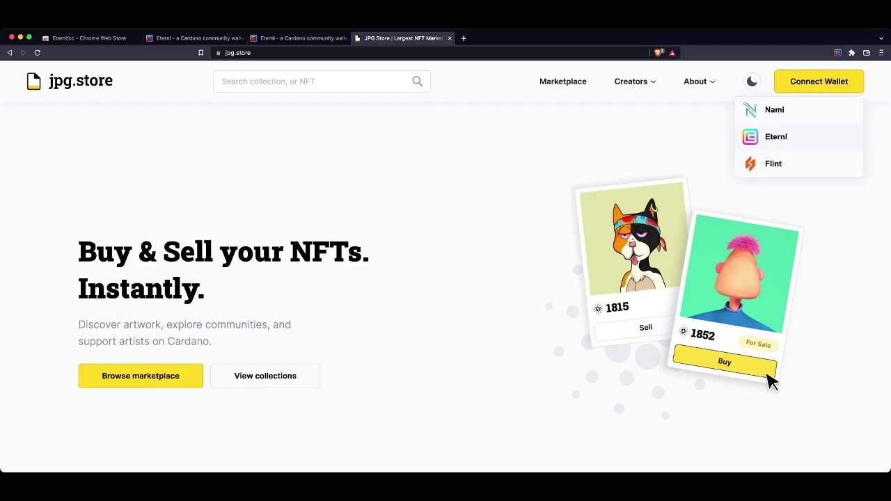
{"action": "left_click", "coordinate": [799, 137]}
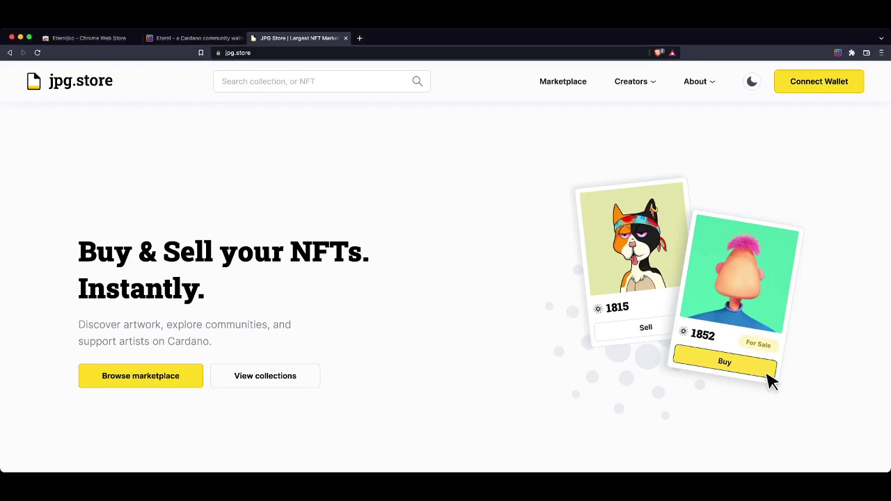
Step: Check the Connect Wallet options and open the Clay Nation collection from the trending collections
{"action": "left_click", "coordinate": [819, 81]}
{"action": "scroll", "coordinate": [771, 382], "scroll_direction": "down", "scroll_amount": 10}
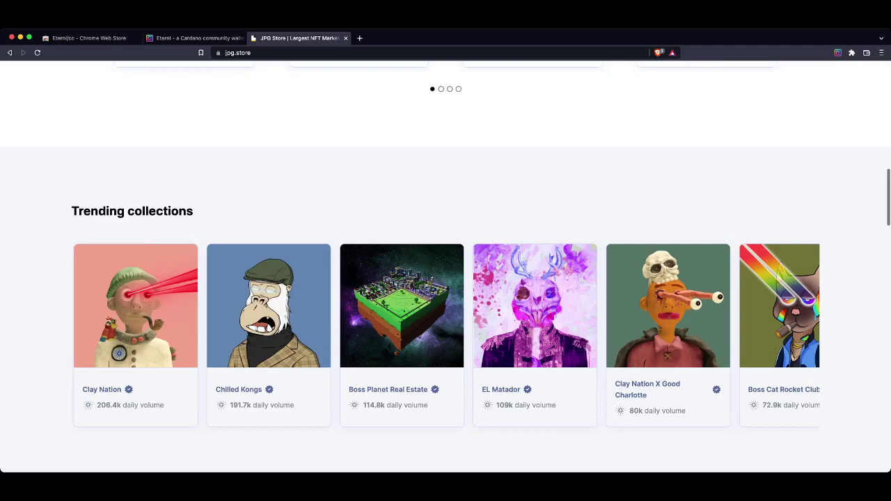
{"action": "left_click", "coordinate": [136, 307]}
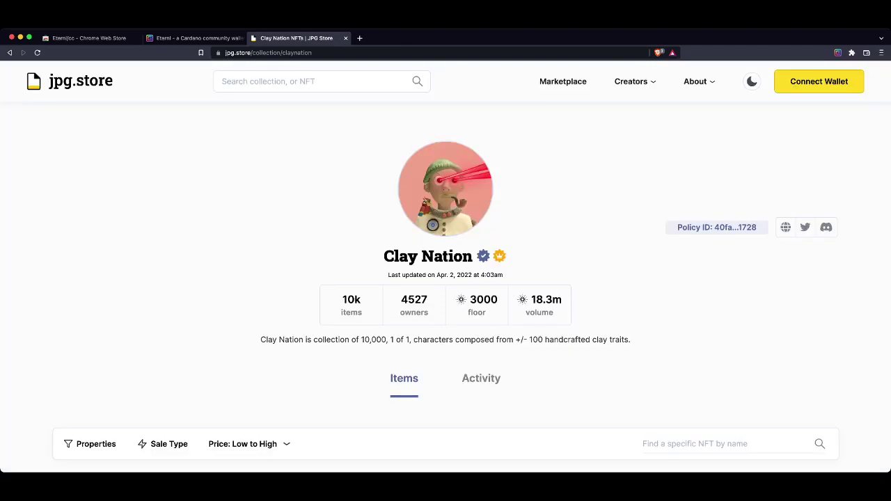